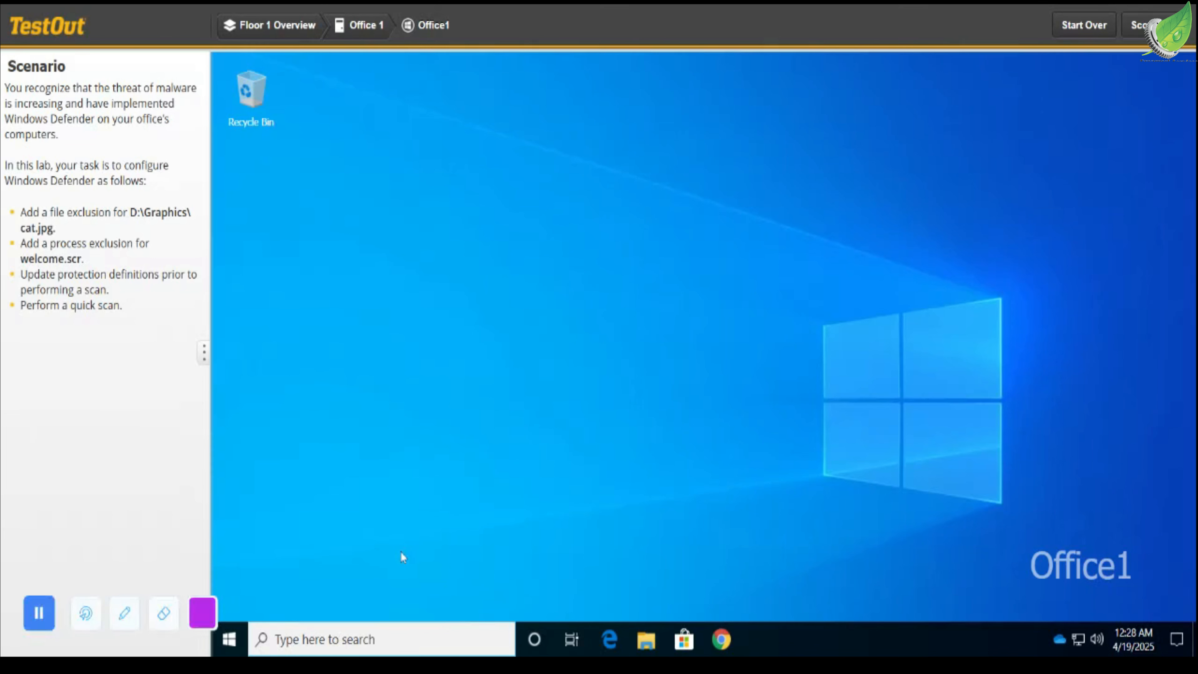
Find and open Windows Security, and go to its Virus & threat protection page.
click(373, 624)
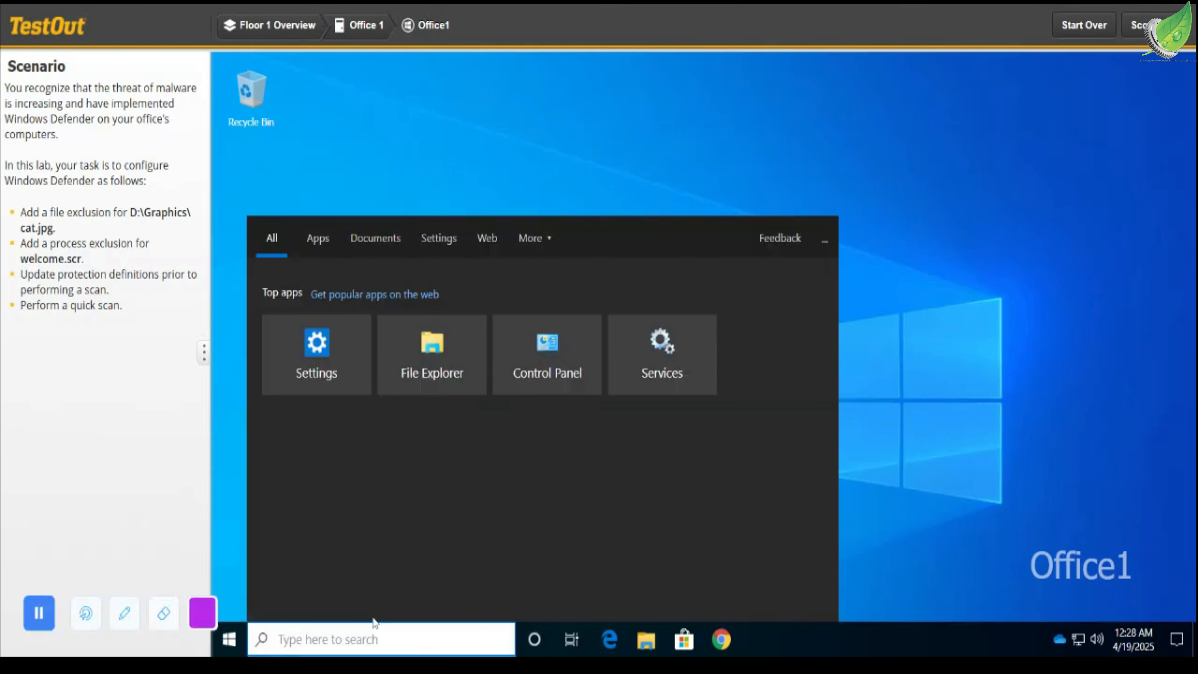
text(wind)
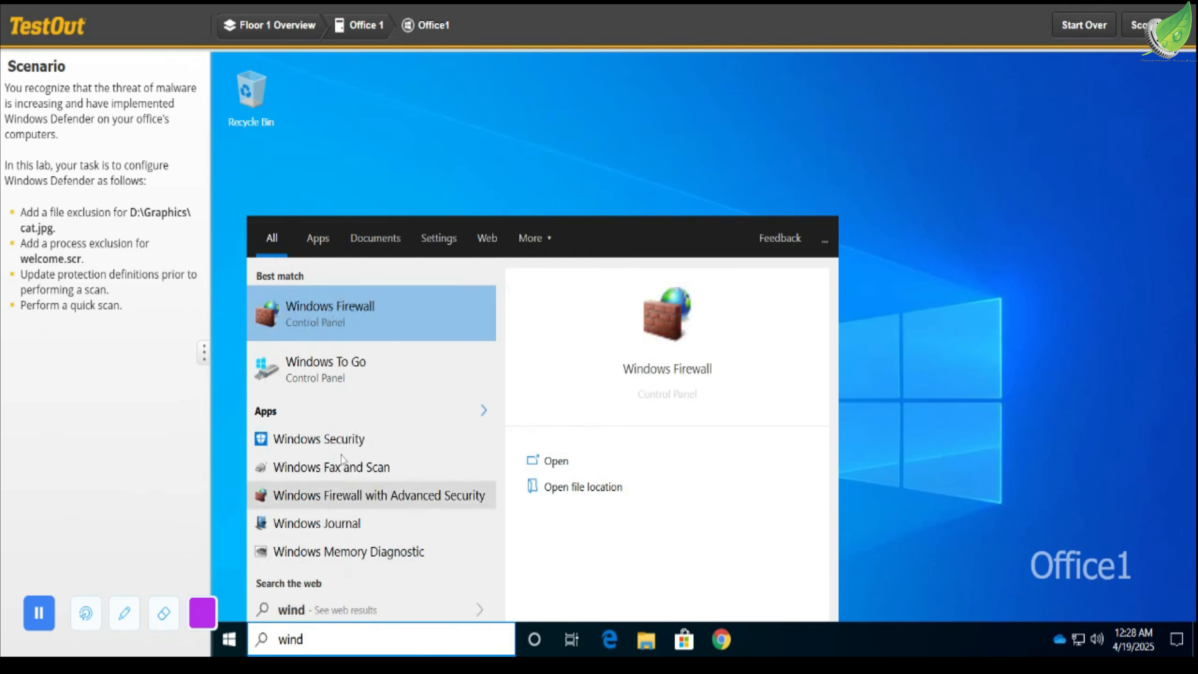
click(348, 428)
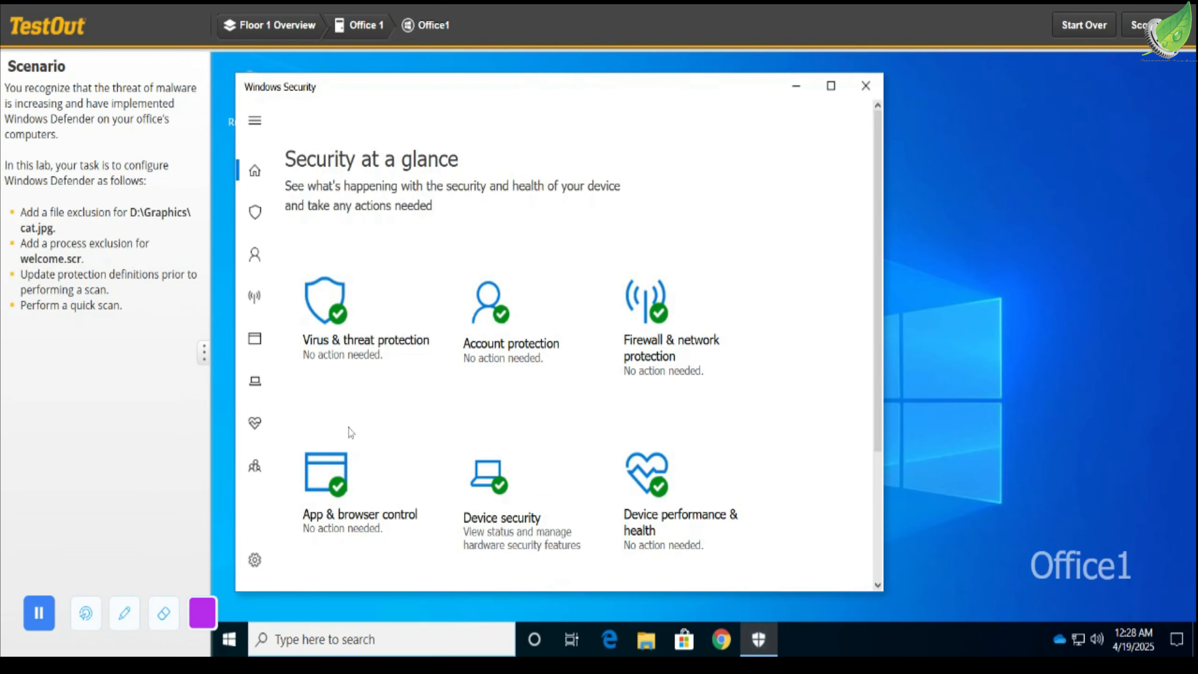
click(346, 325)
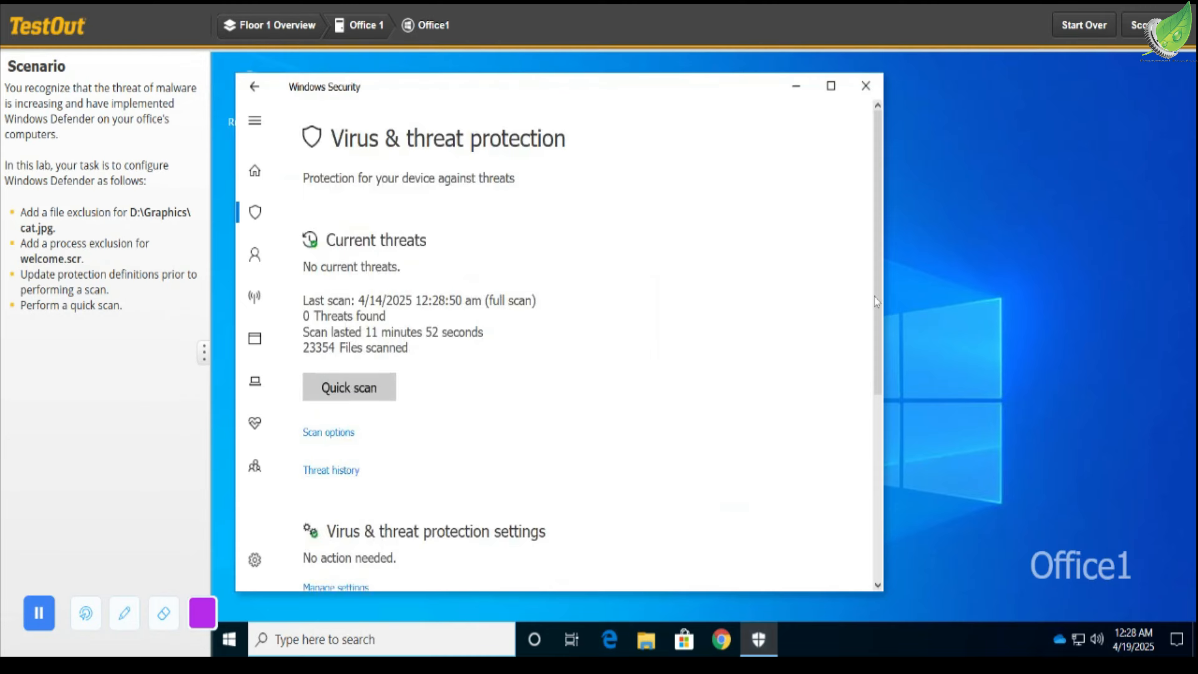
Look through the Virus & threat protection page, return to the security overview and try to open Device security.
drag(882, 301, 906, 489)
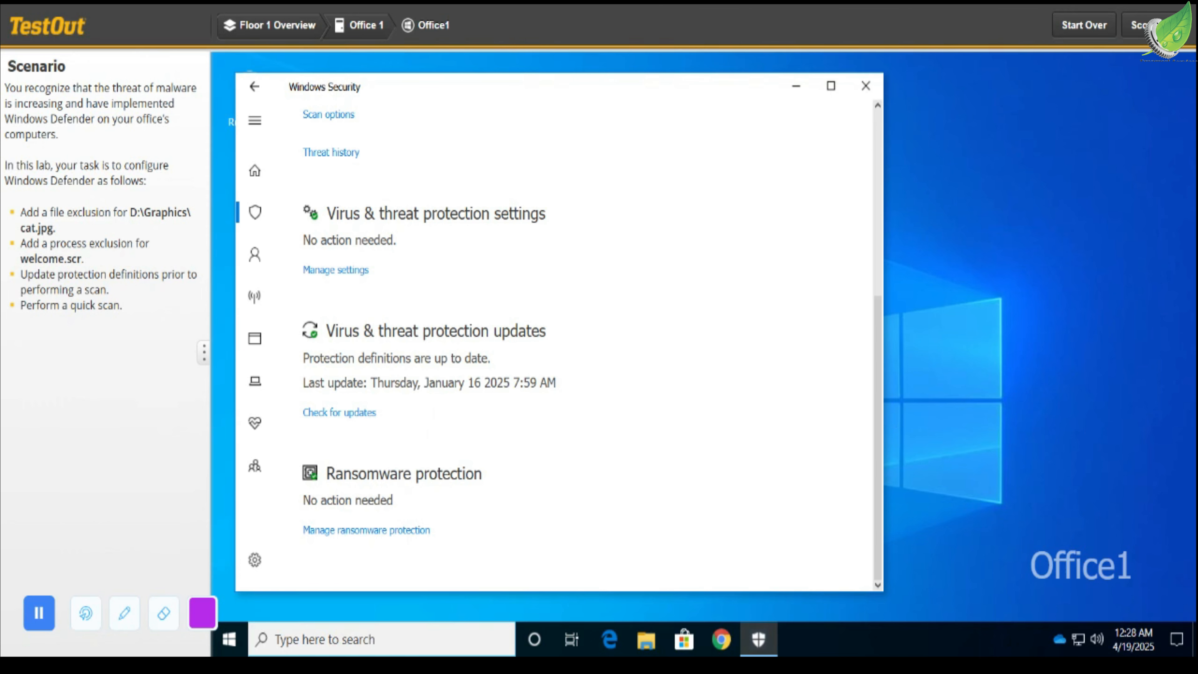
scroll(885, 330, up, 3)
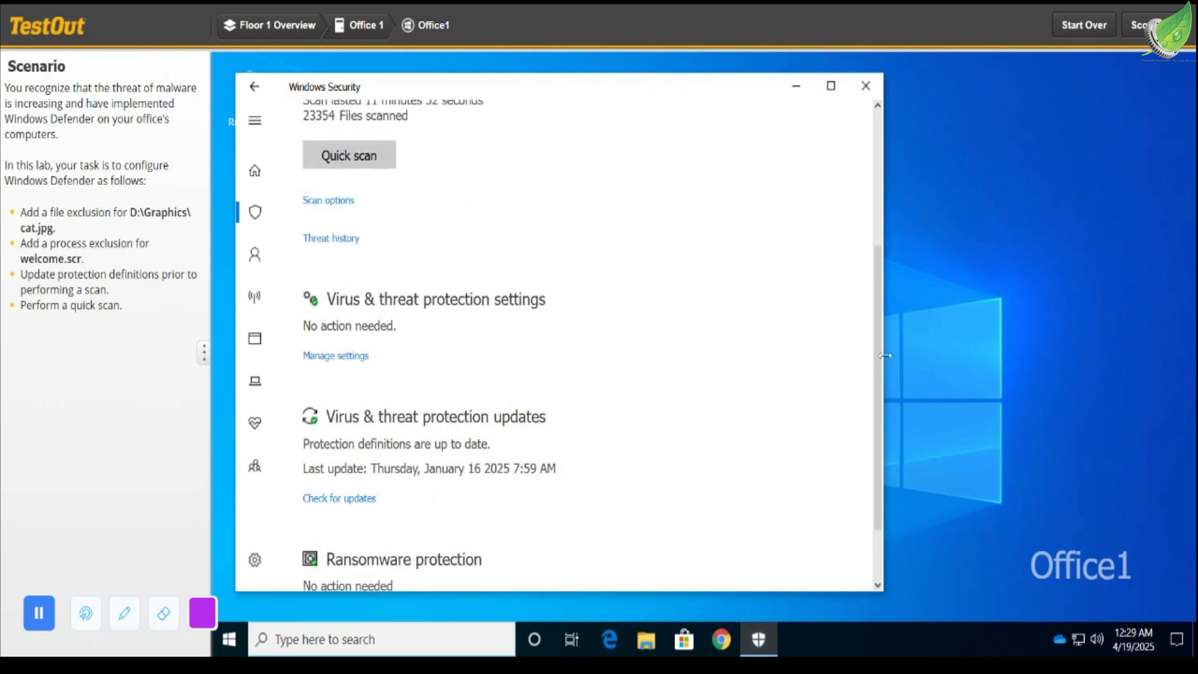
scroll(885, 331, up, 2)
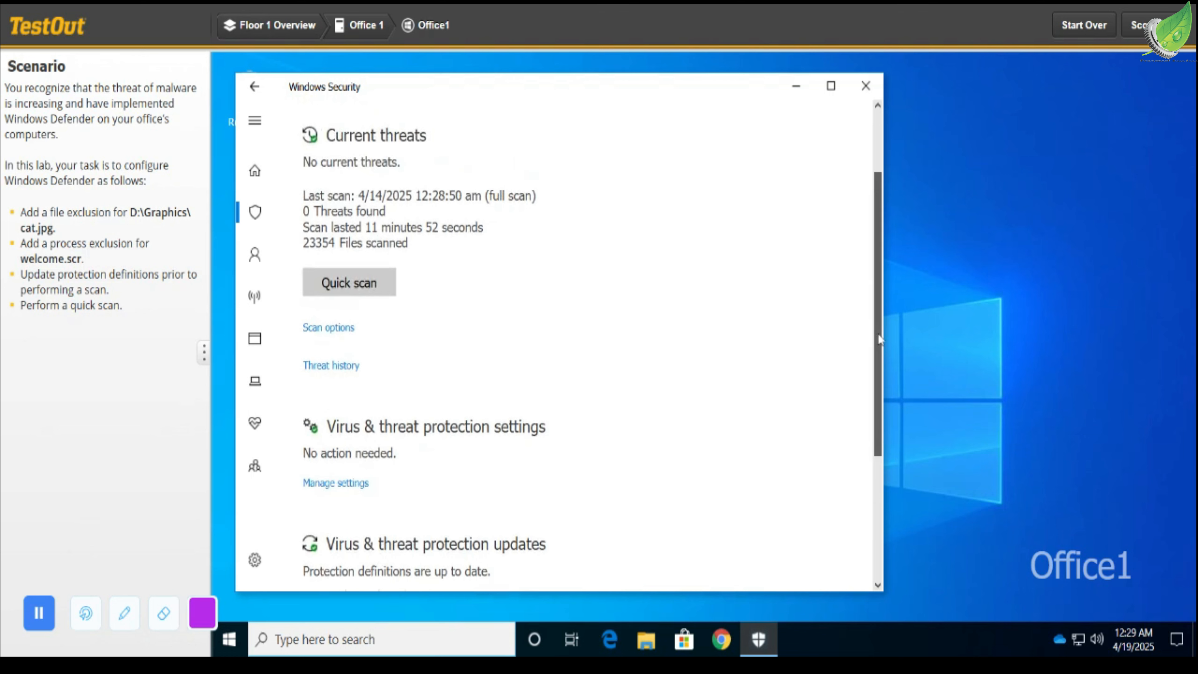
scroll(878, 333, up, 3)
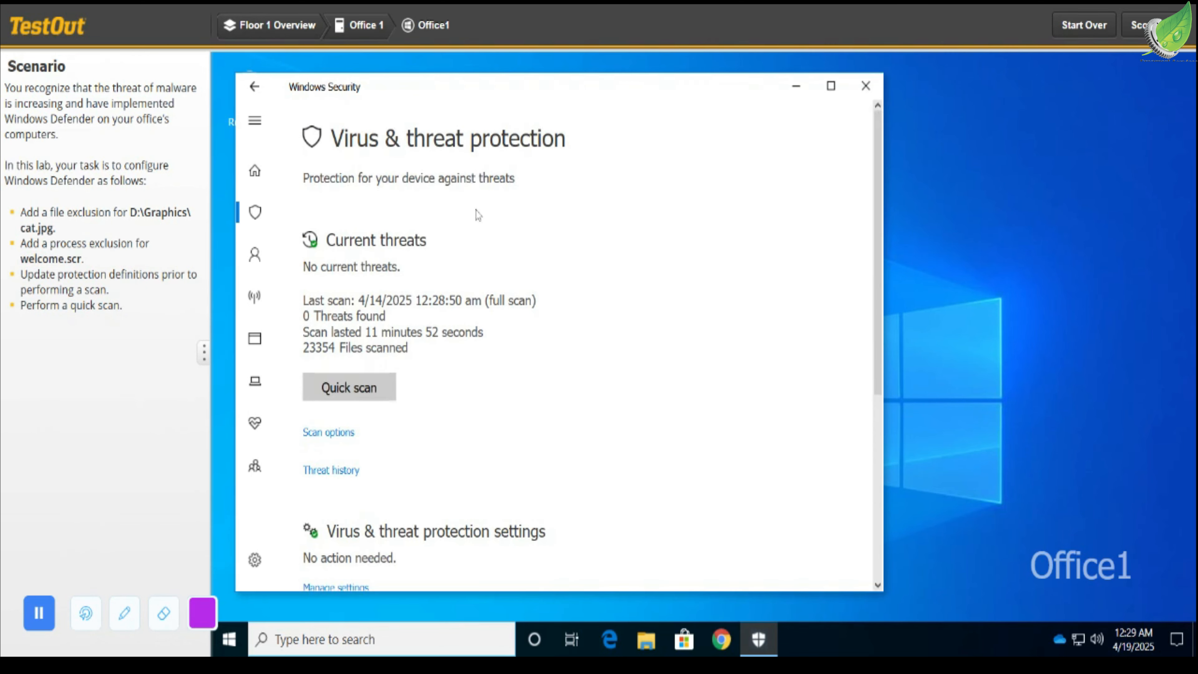
click(255, 87)
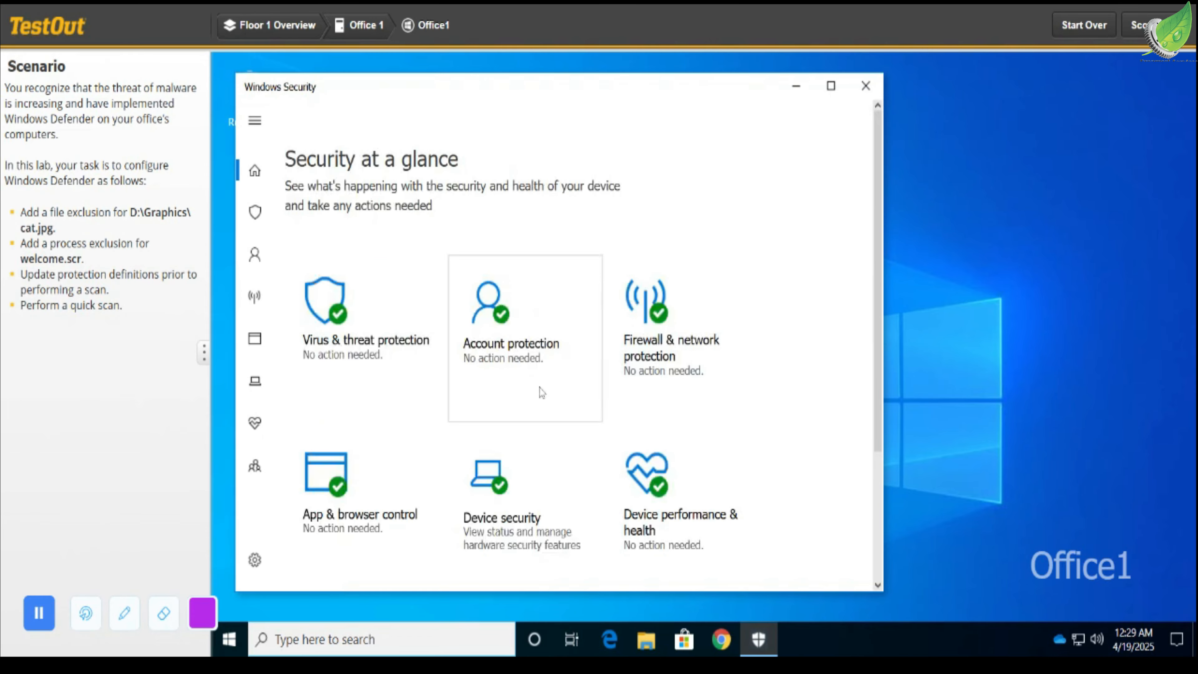
click(512, 491)
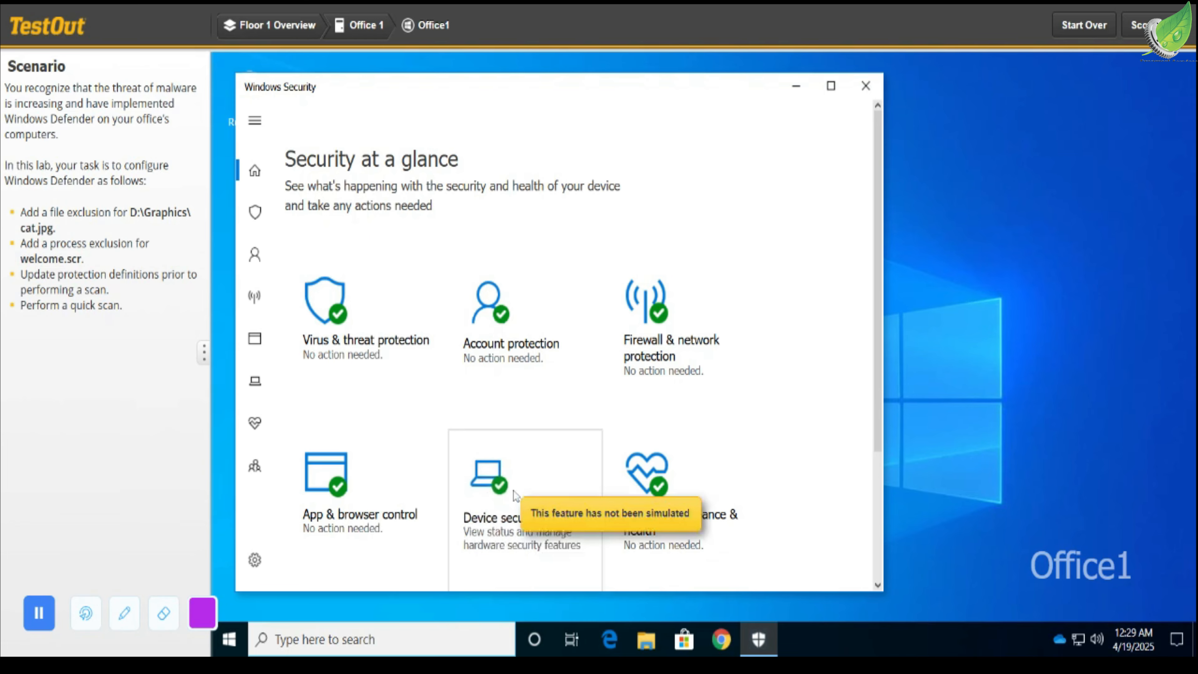
click(513, 491)
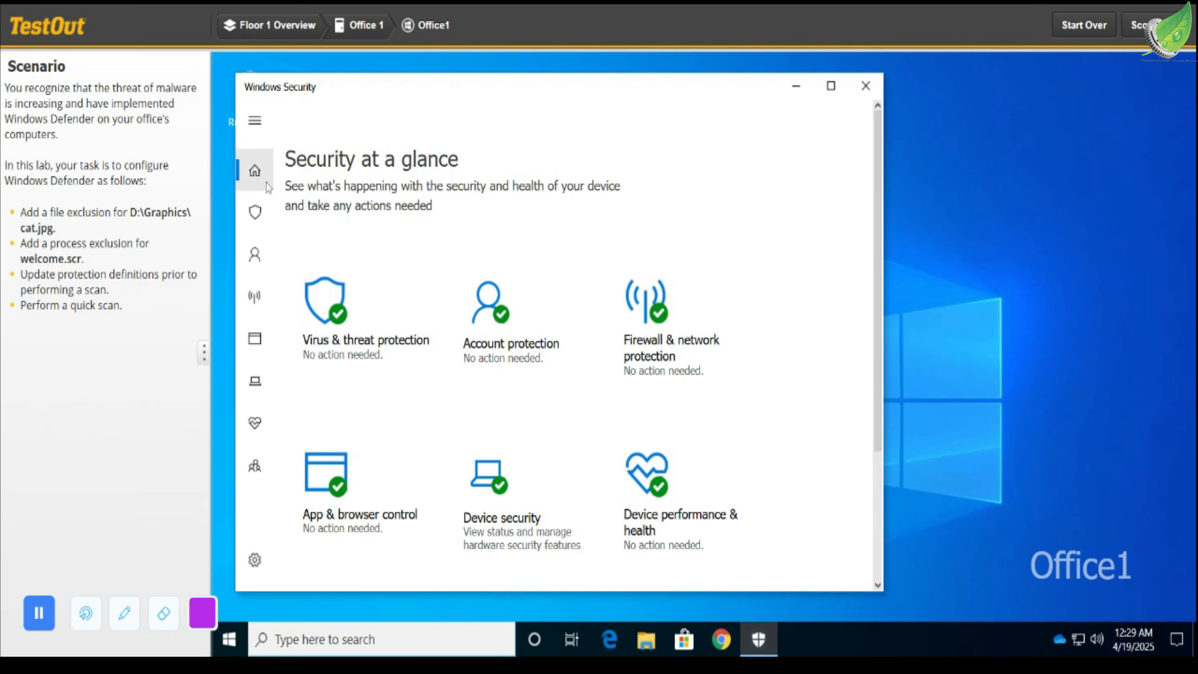
Open the exclusions page from the Virus & threat protection settings.
click(255, 217)
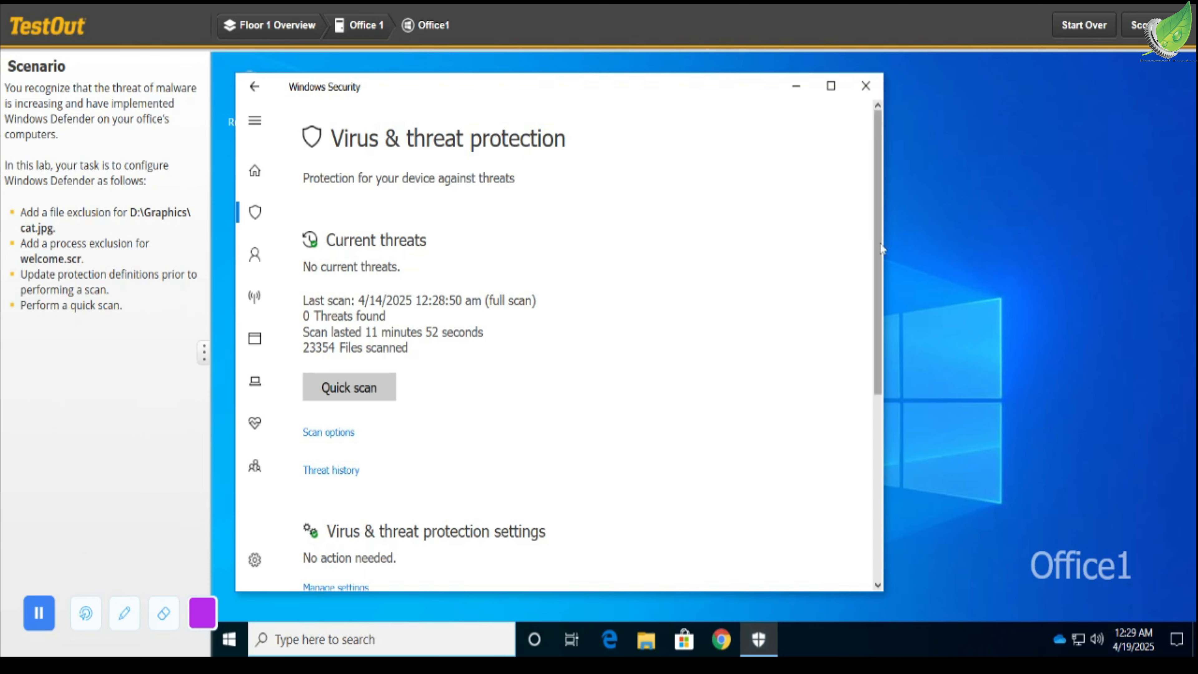
scroll(882, 330, down, 3)
scroll(885, 349, down, 5)
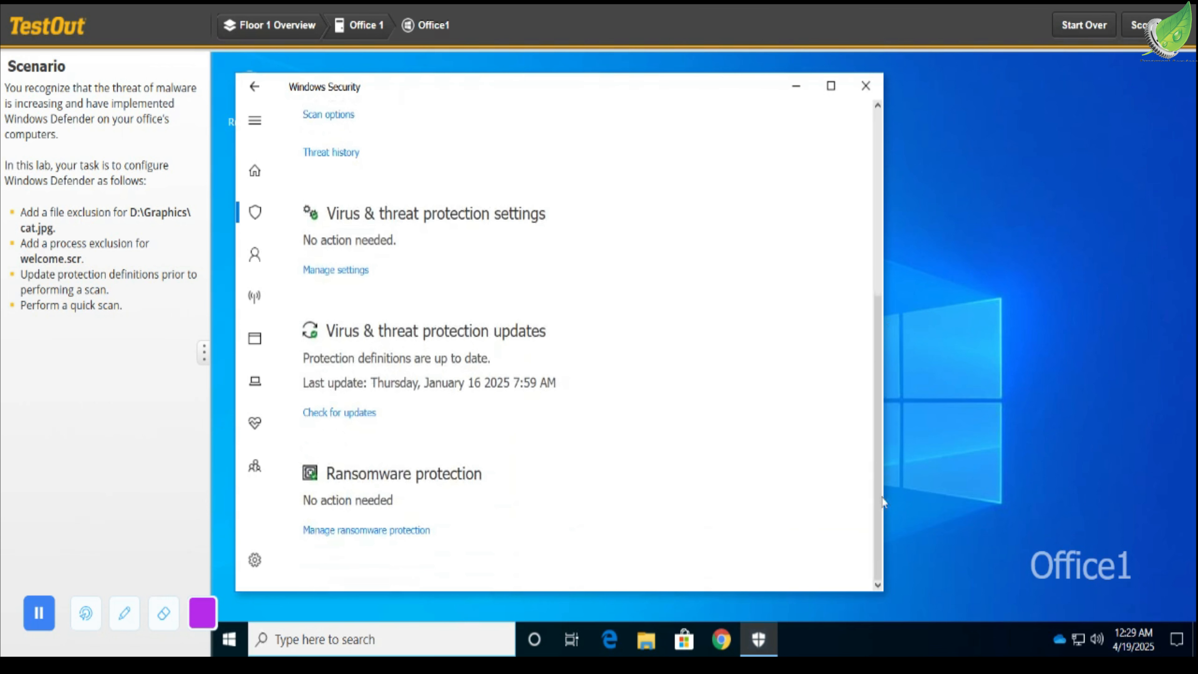
scroll(843, 257, up, 8)
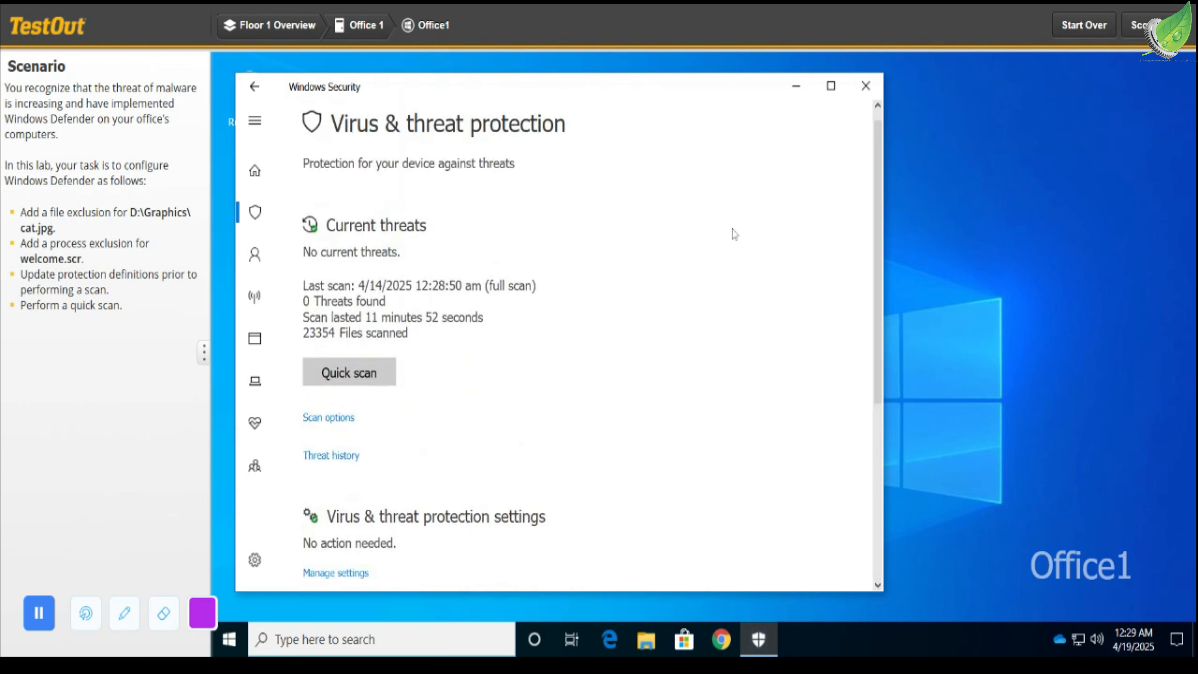
click(363, 573)
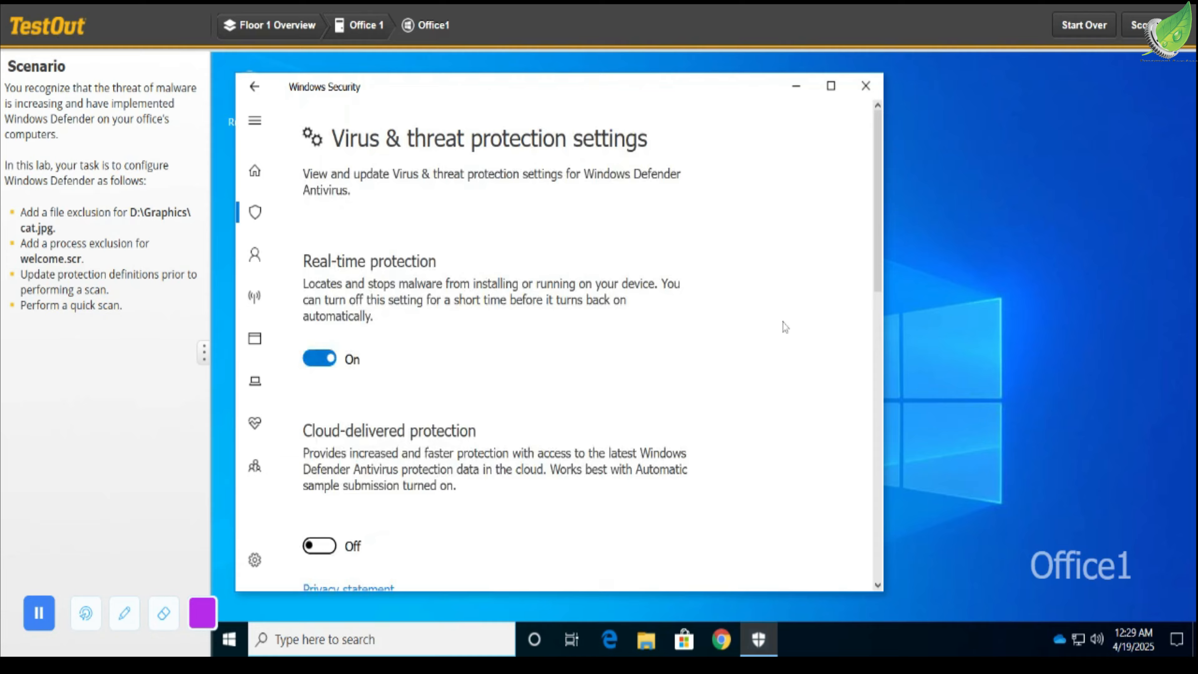
drag(876, 244, 893, 532)
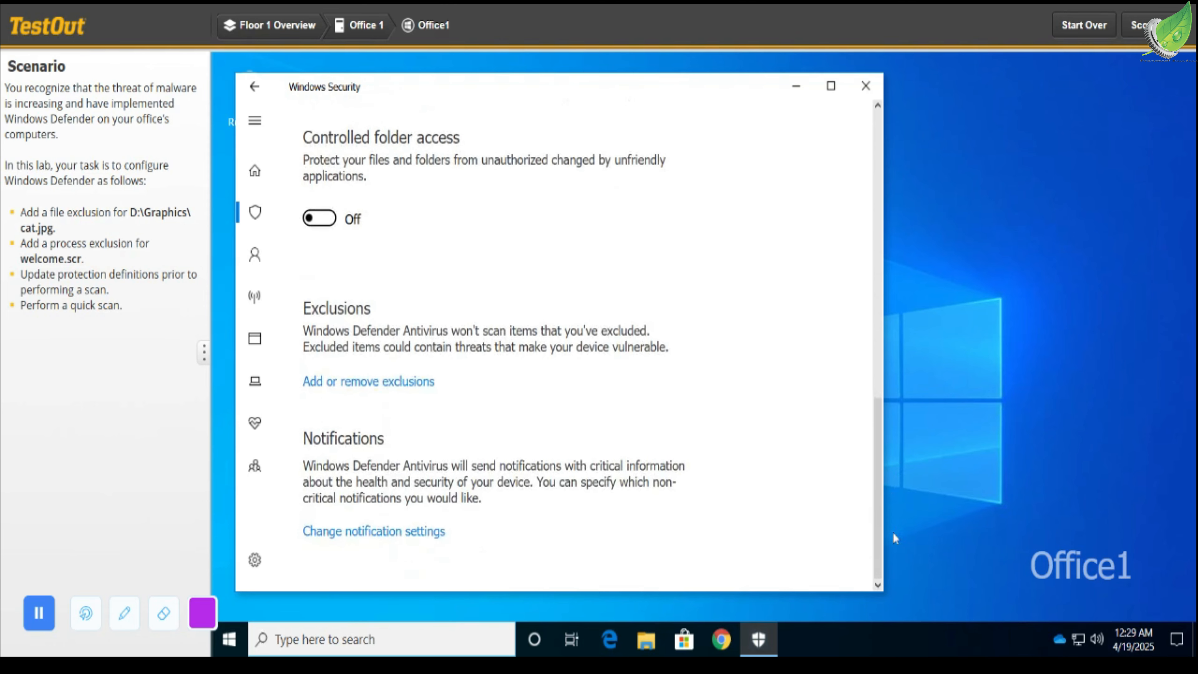
click(427, 382)
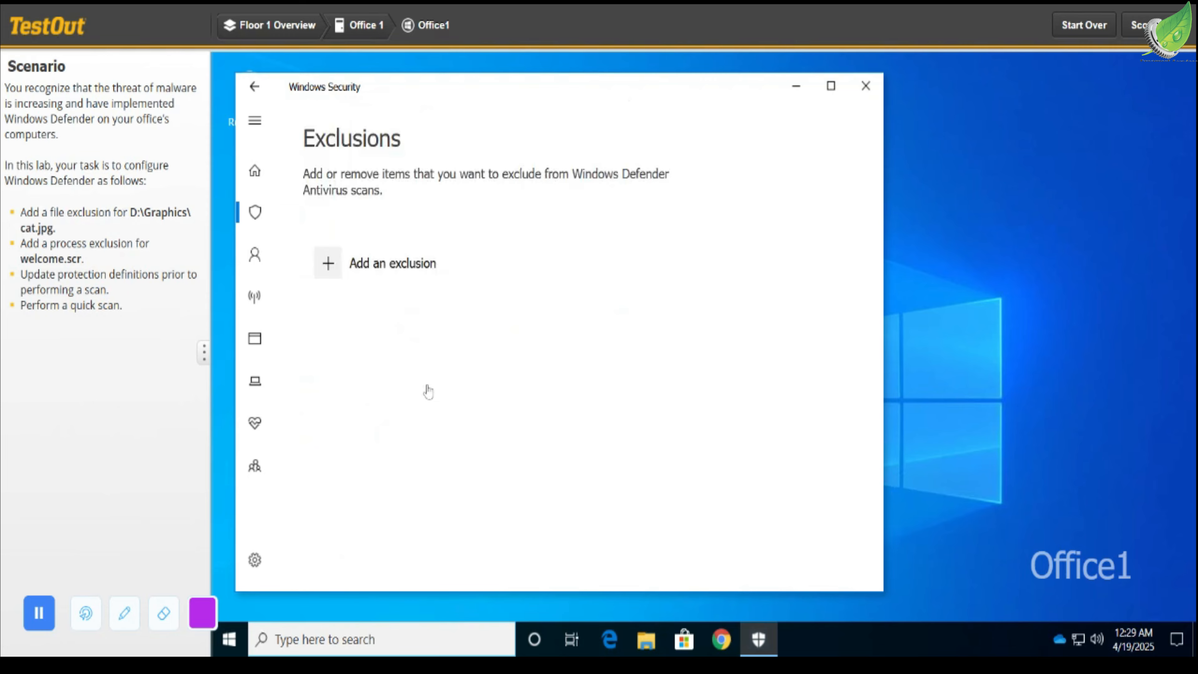
Add a file exclusion for cat.jpg from the Graphics folder on the Data (D:) drive.
click(328, 249)
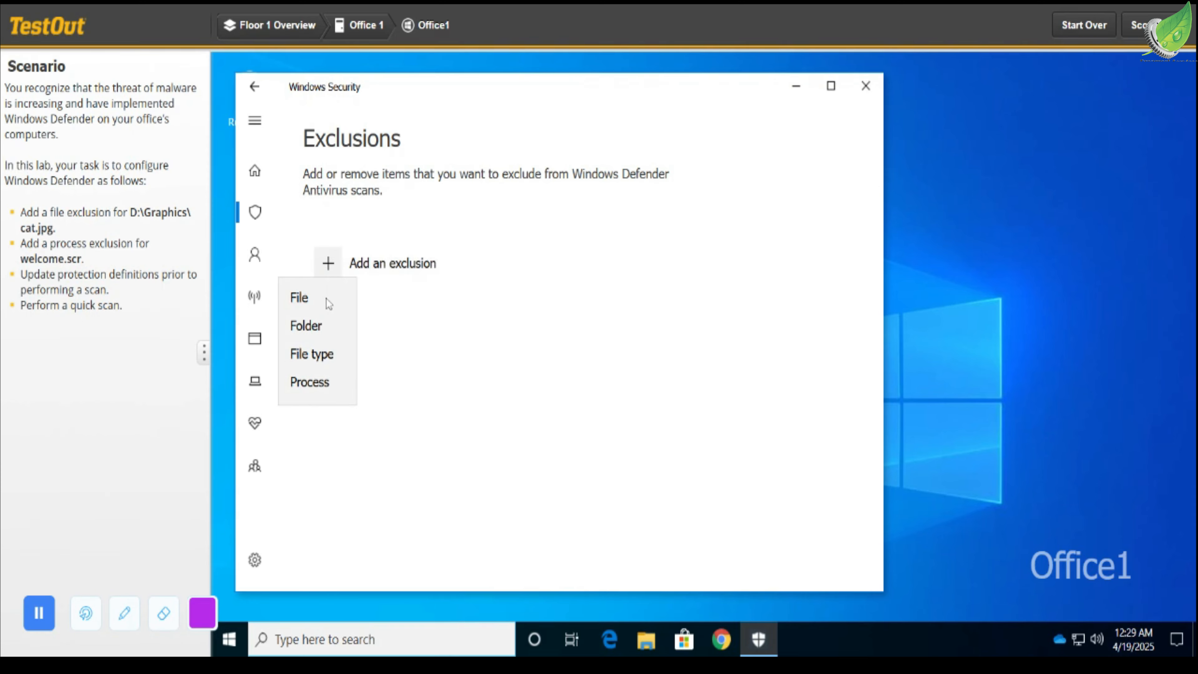
click(298, 296)
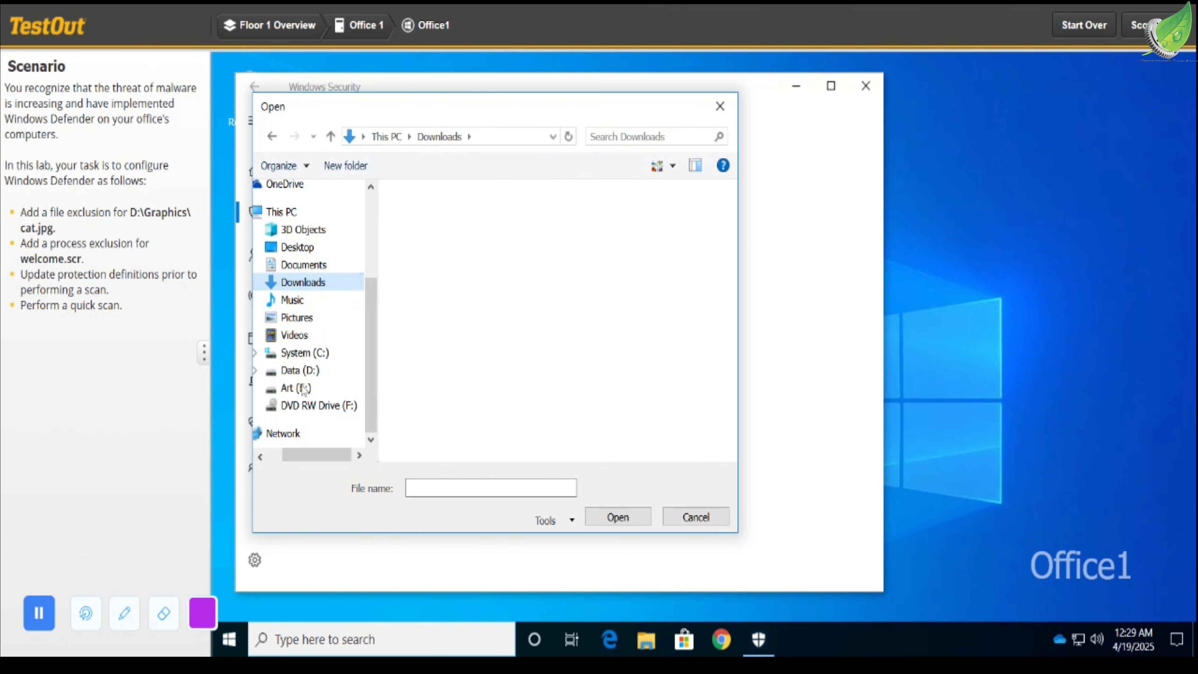
click(300, 371)
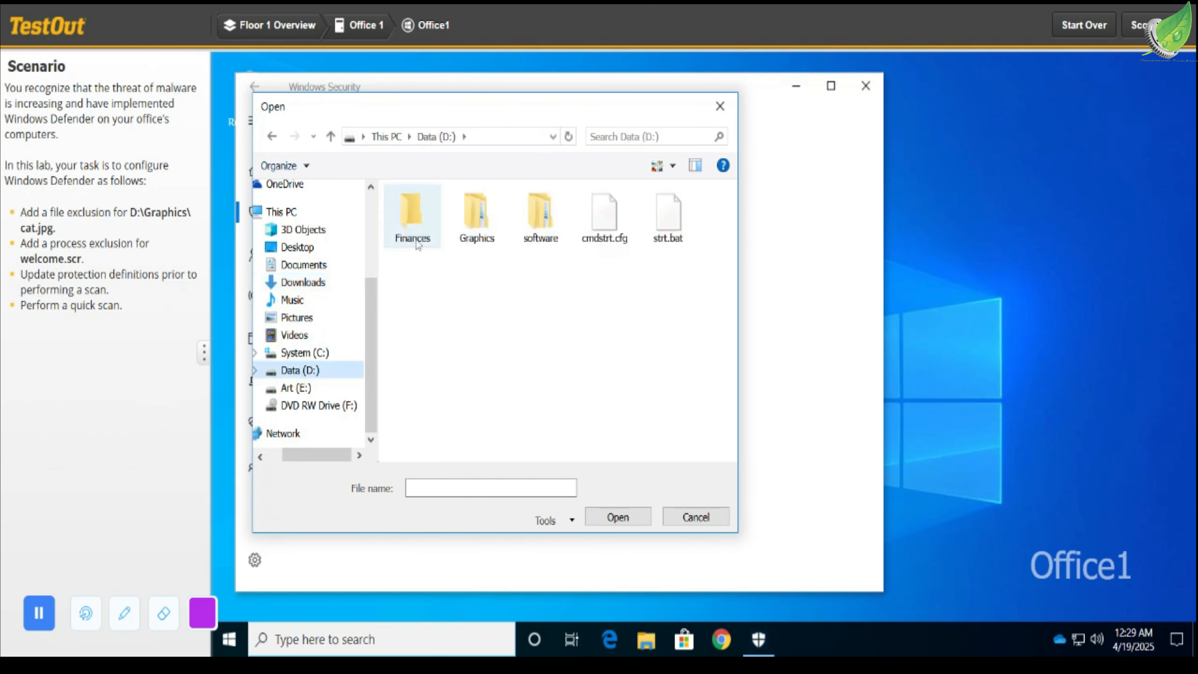
click(477, 218)
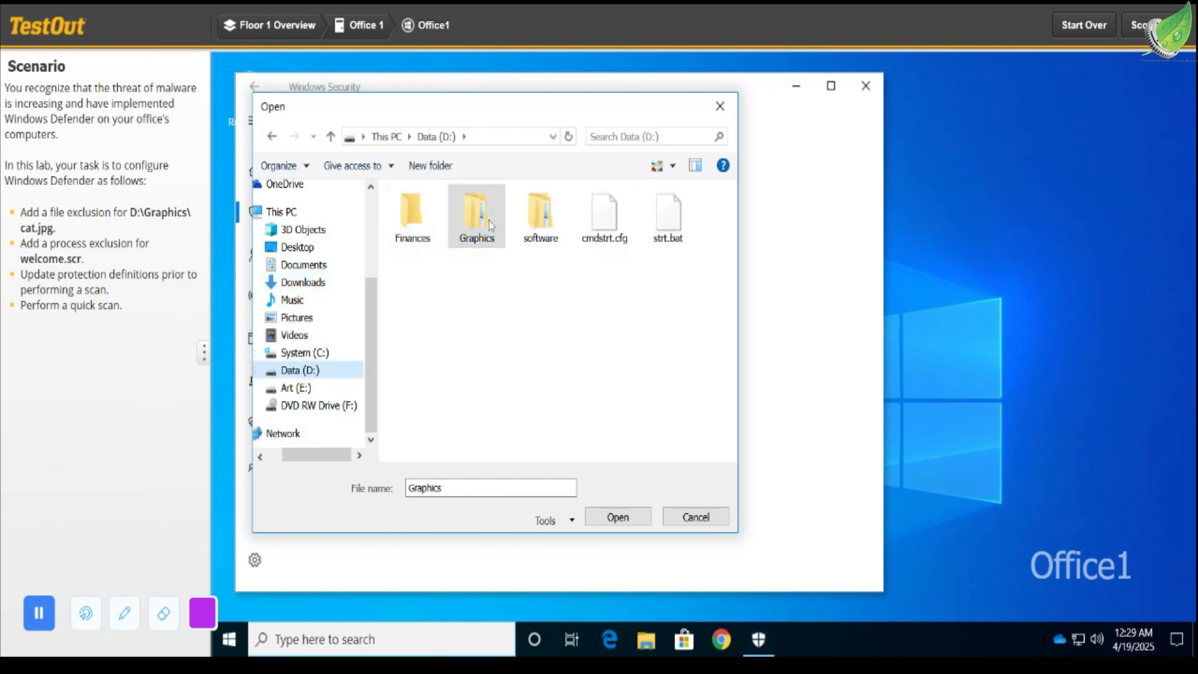
double_click(477, 217)
double_click(598, 232)
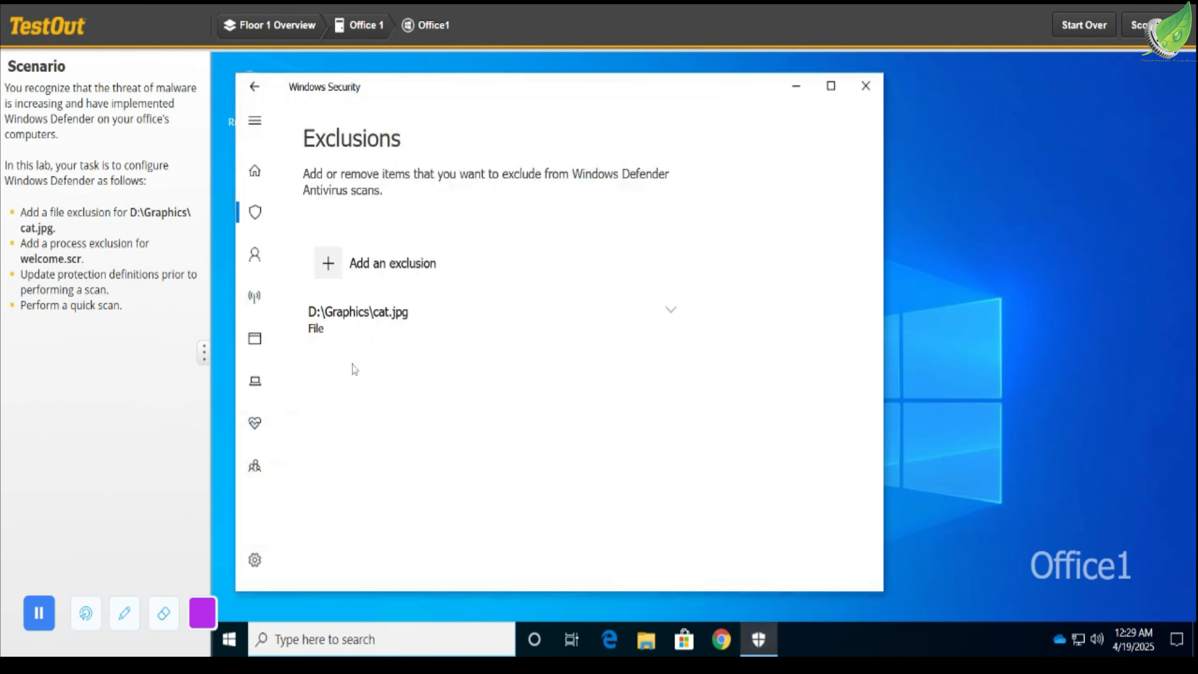
Add a process exclusion for welcome.scr.
click(335, 272)
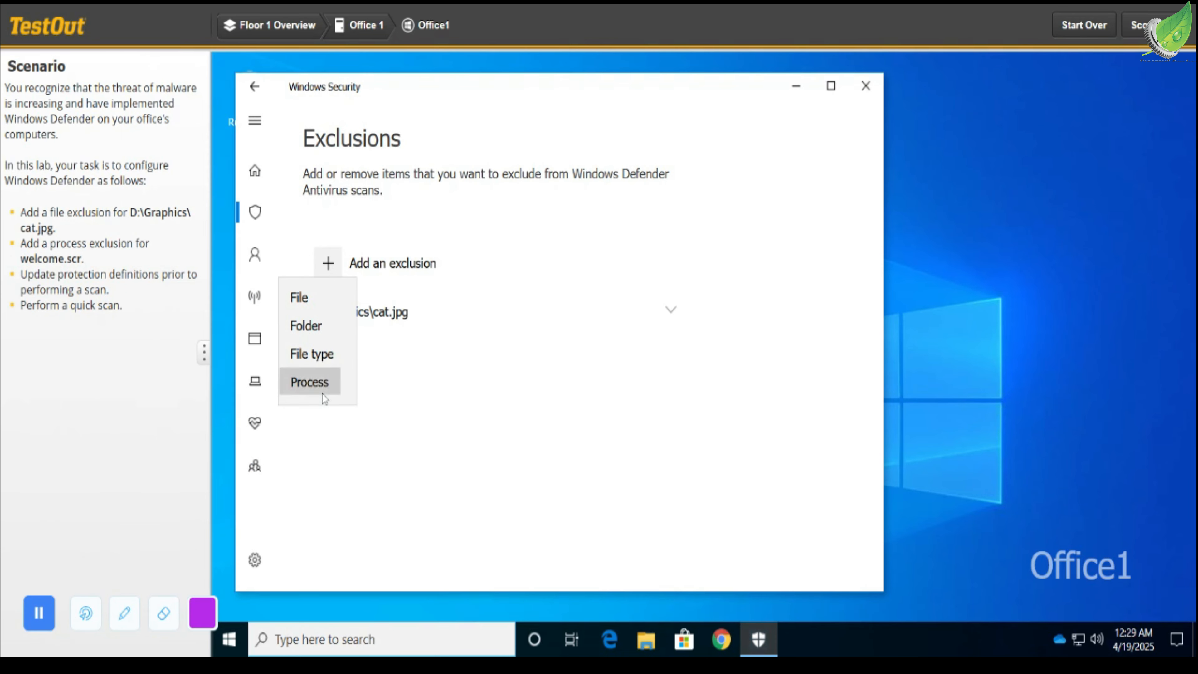
click(312, 382)
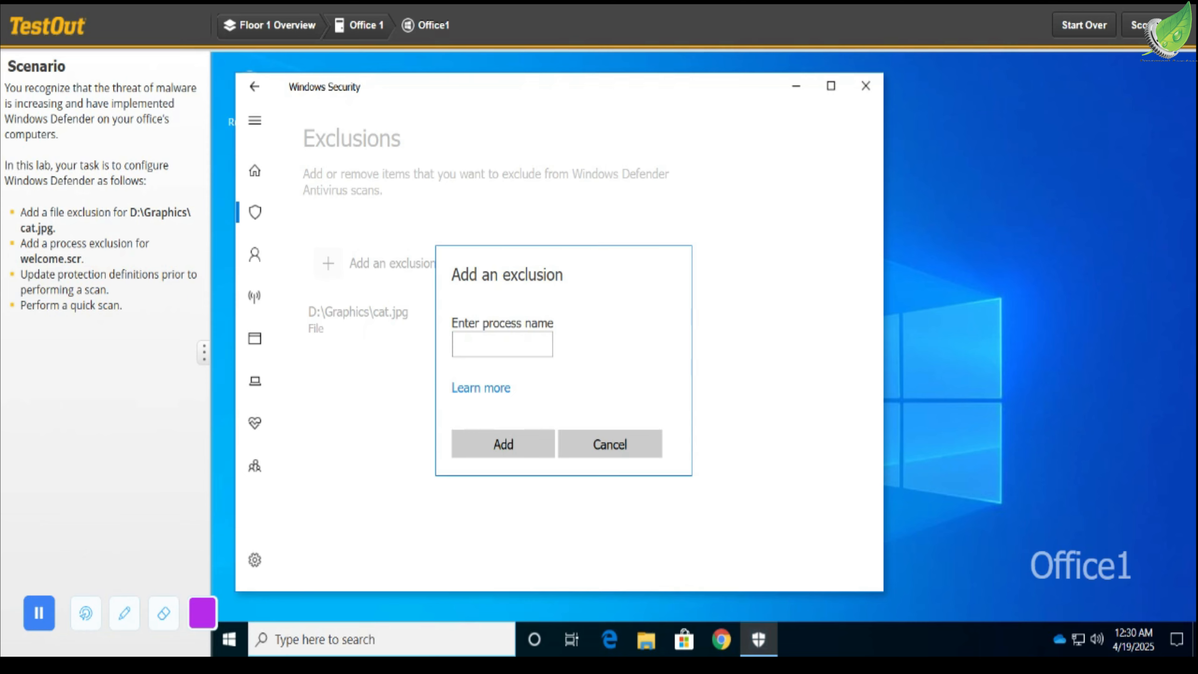
click(486, 352)
text(welcome.)
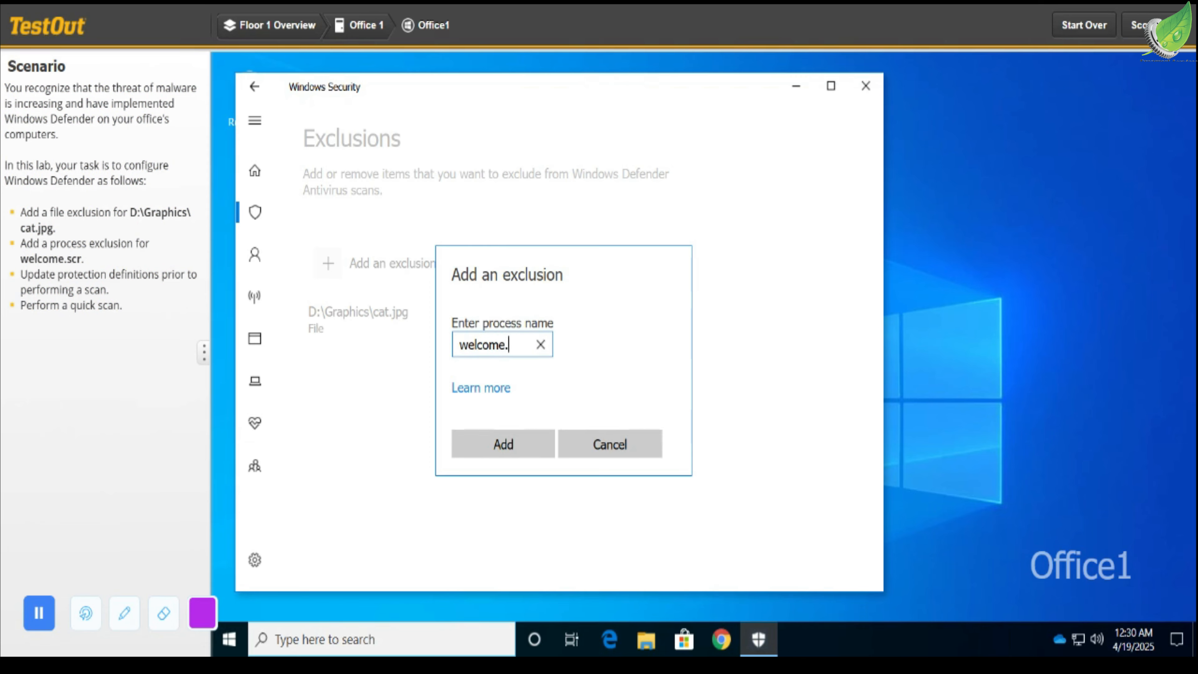
text(scr)
click(496, 444)
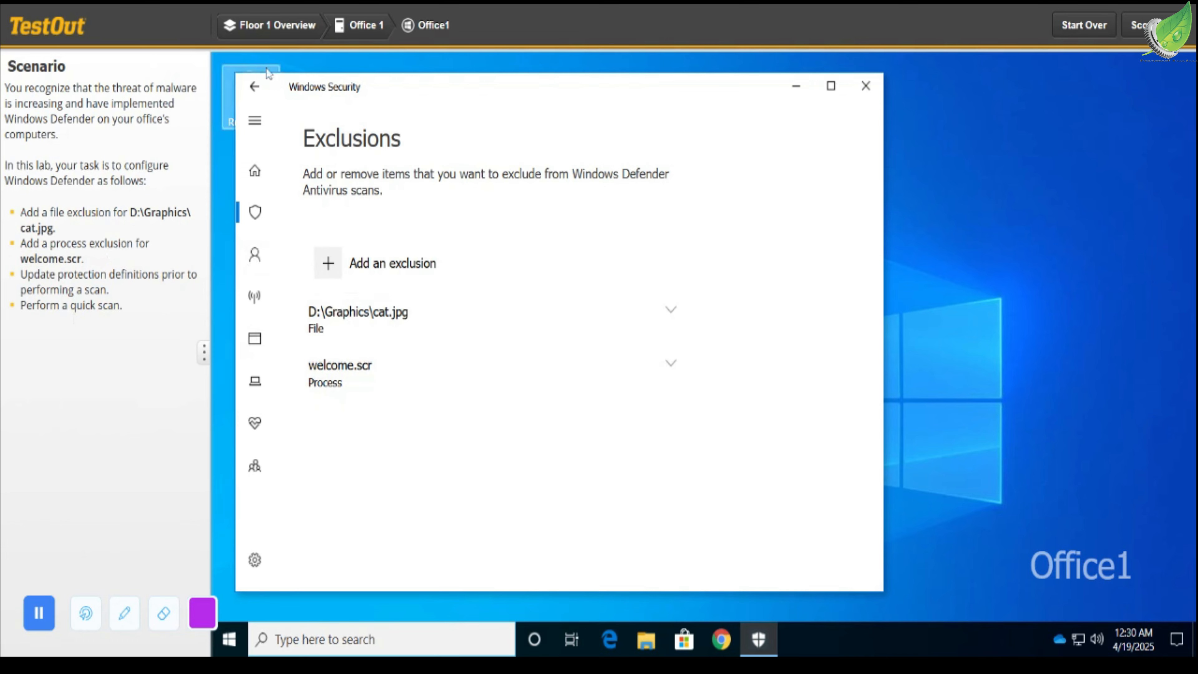
Return to Virus & threat protection and update the protection definitions by checking for updates.
click(270, 97)
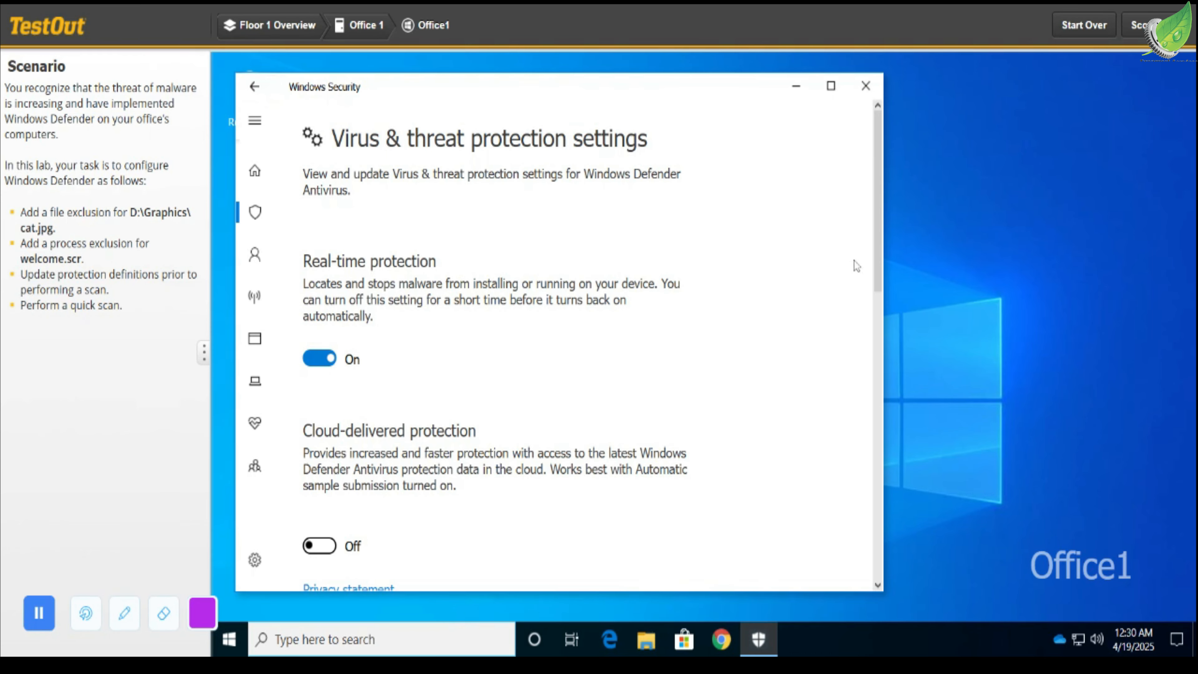
drag(883, 259, 879, 529)
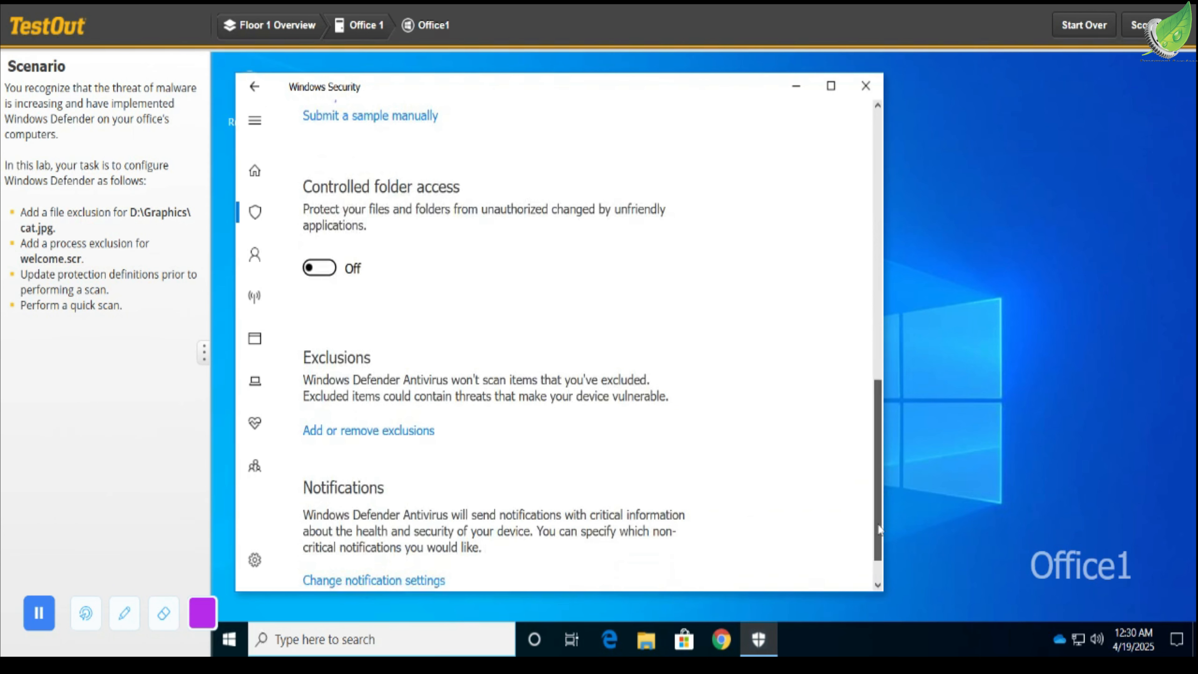
drag(879, 529, 887, 634)
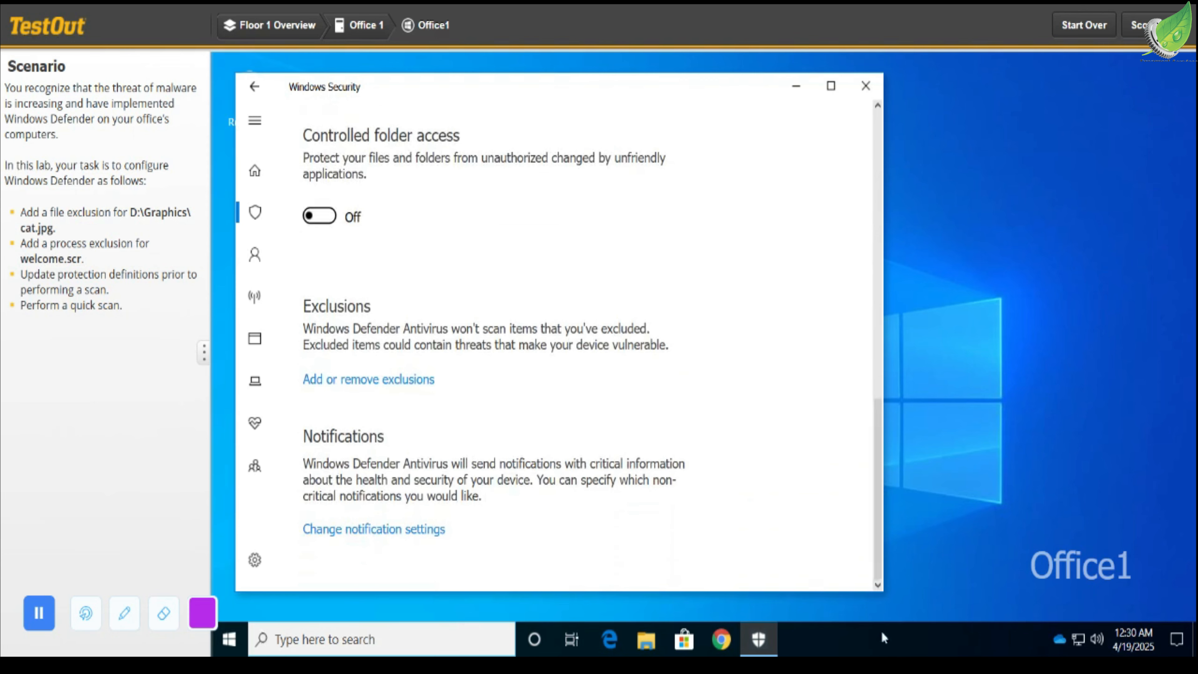
drag(870, 566, 858, 466)
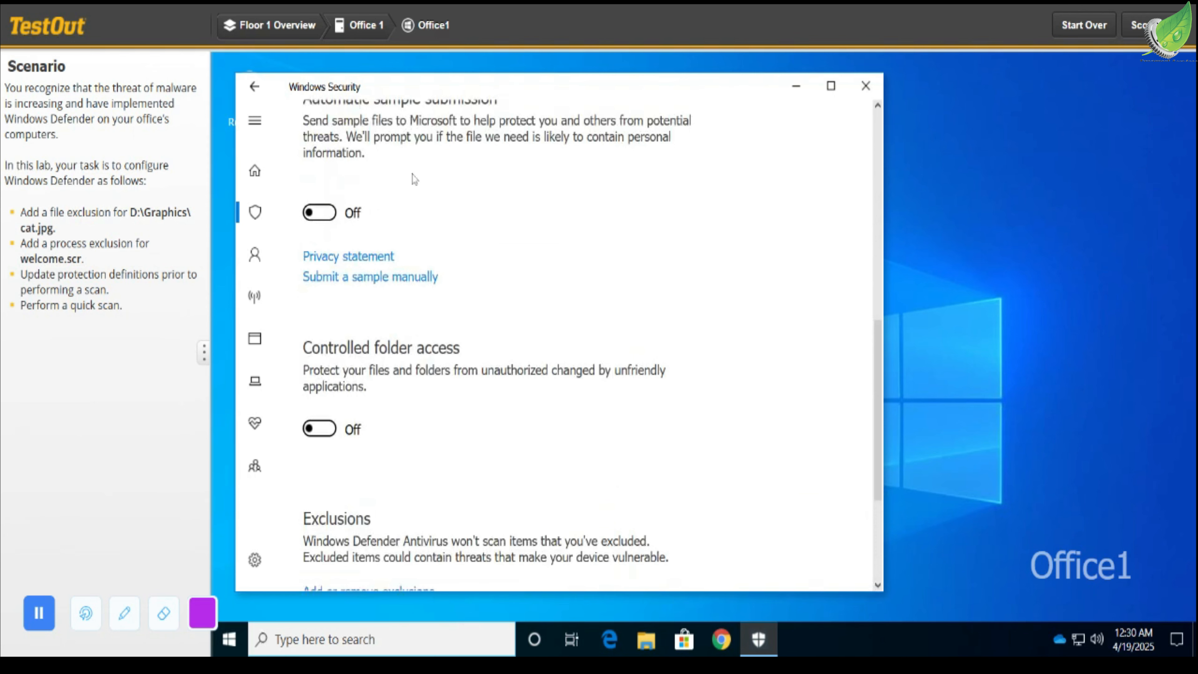
click(251, 96)
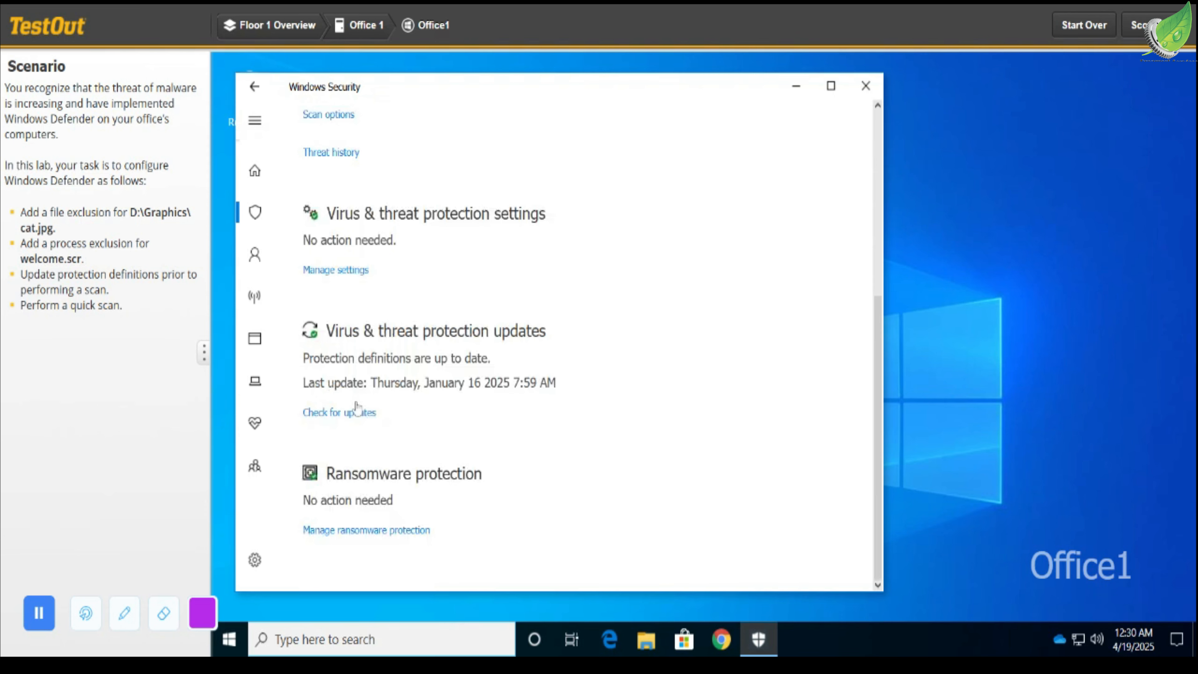
click(357, 415)
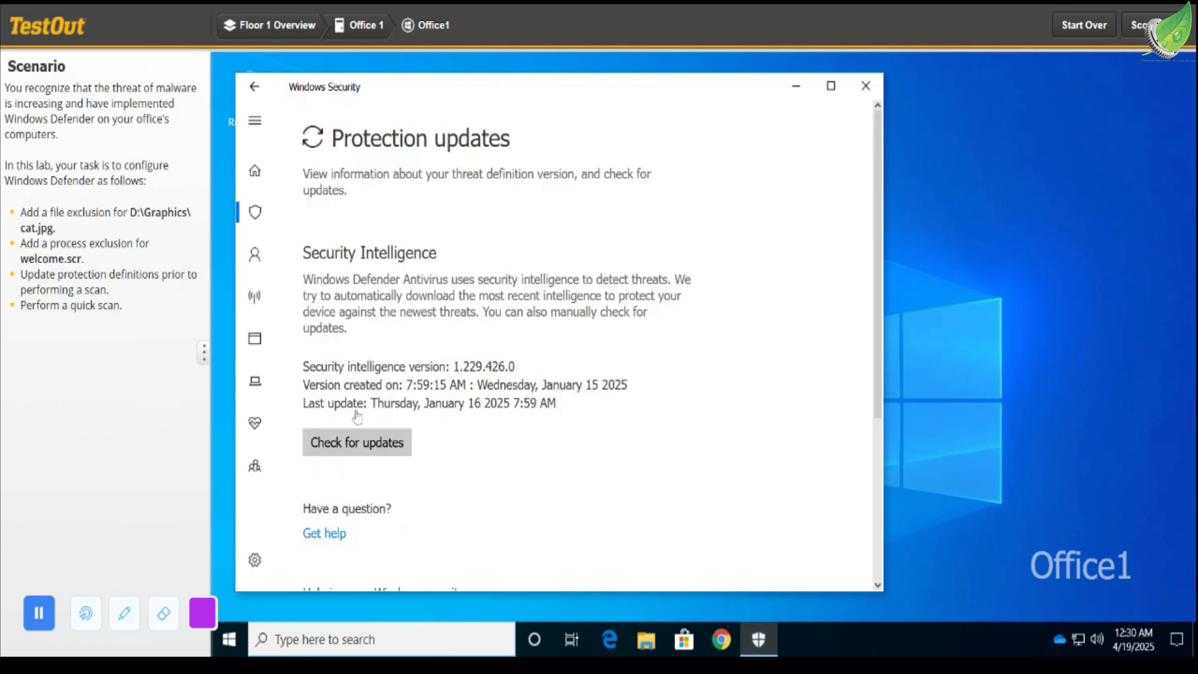
click(384, 444)
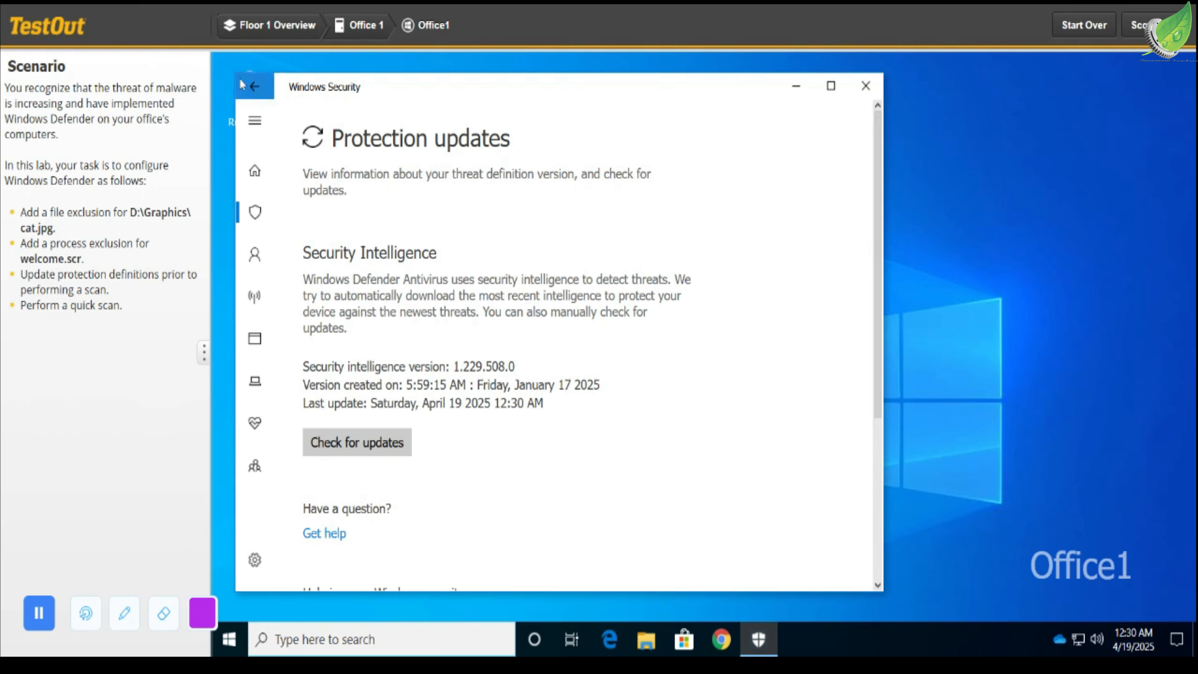
Run a quick scan from the Virus & threat protection page, and score the lab, closing its report.
click(248, 86)
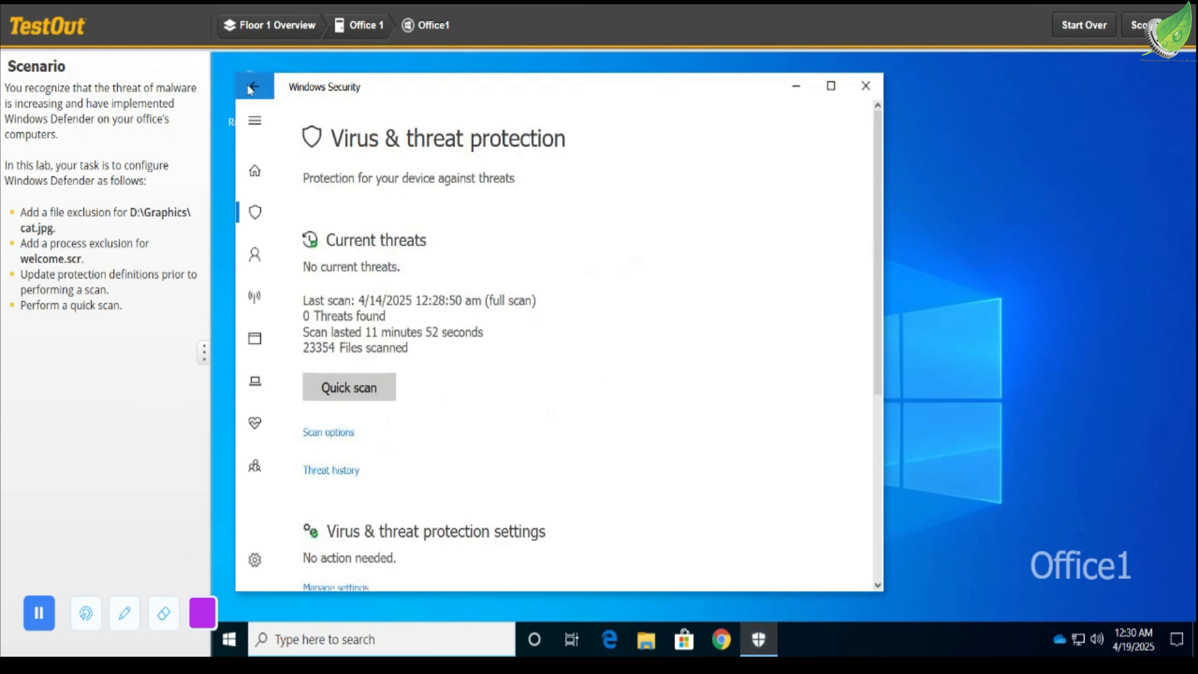
click(358, 391)
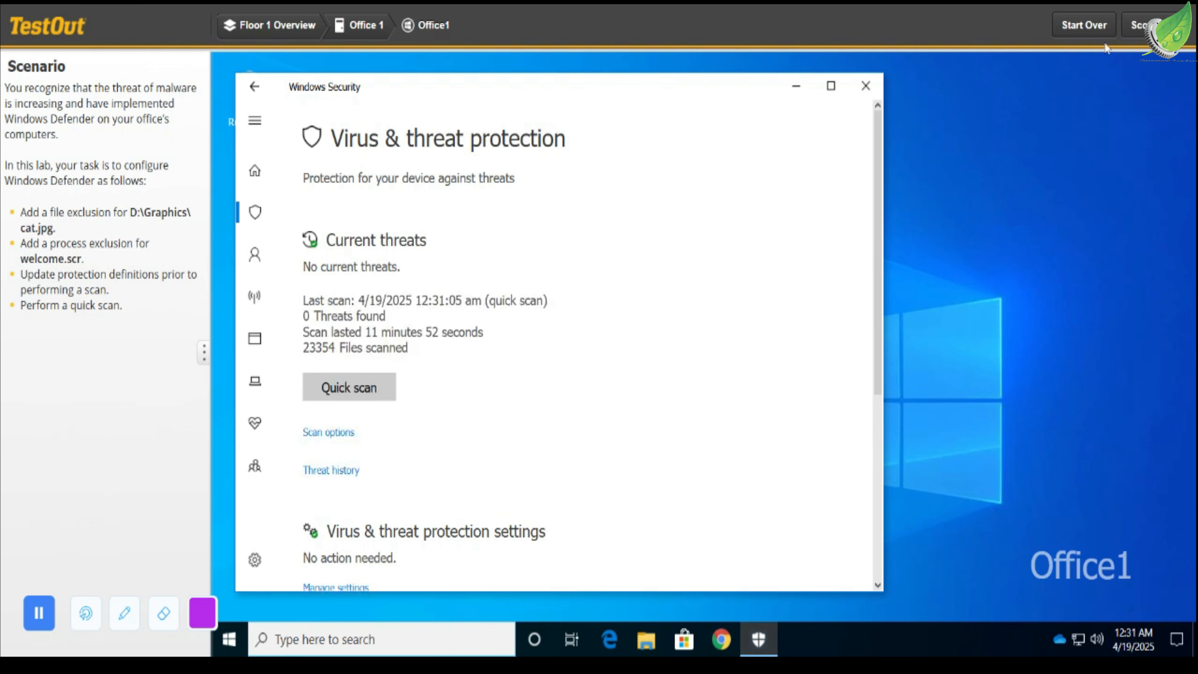
click(1156, 26)
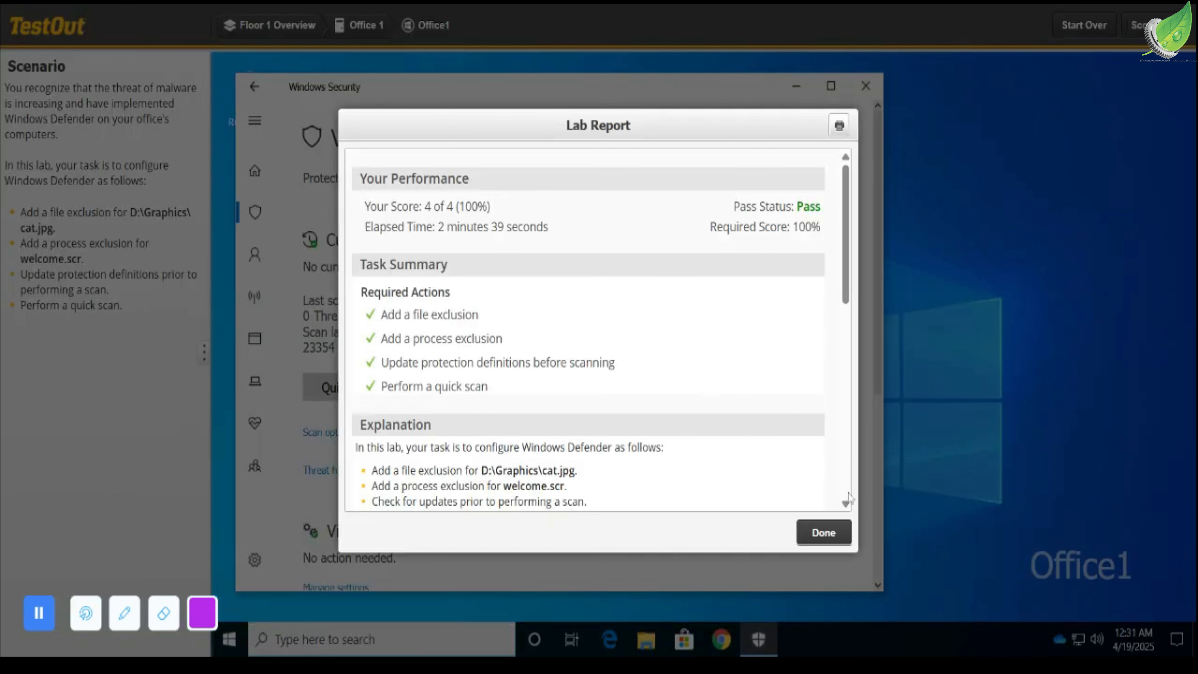
click(823, 533)
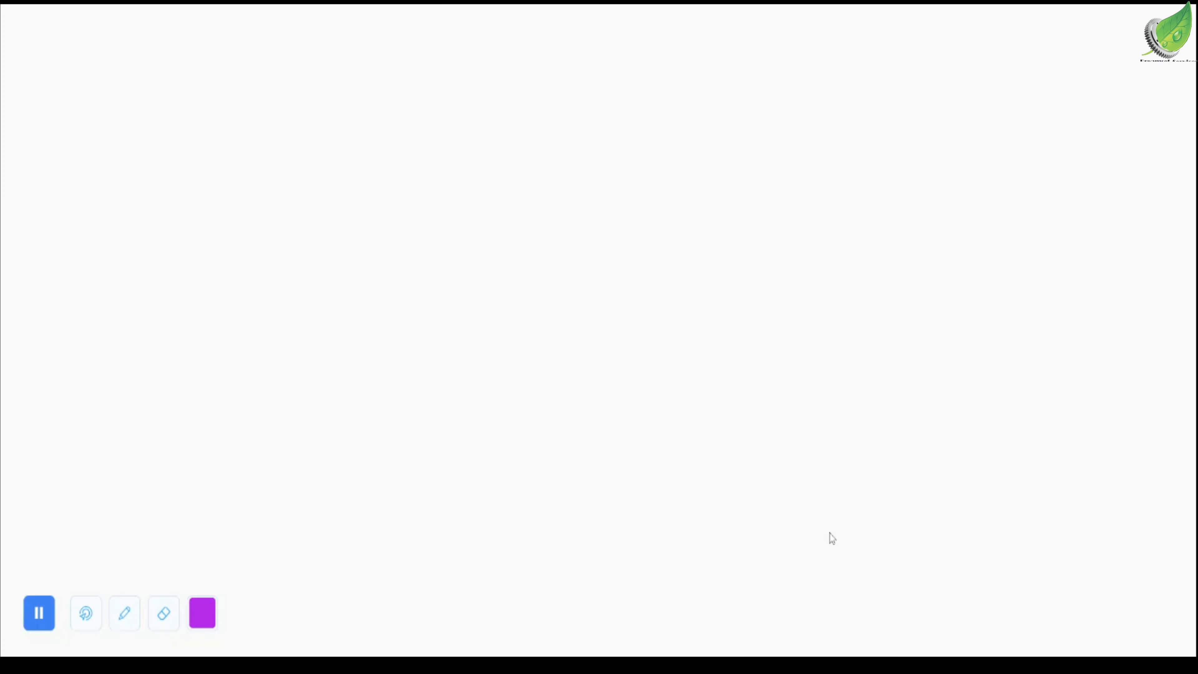